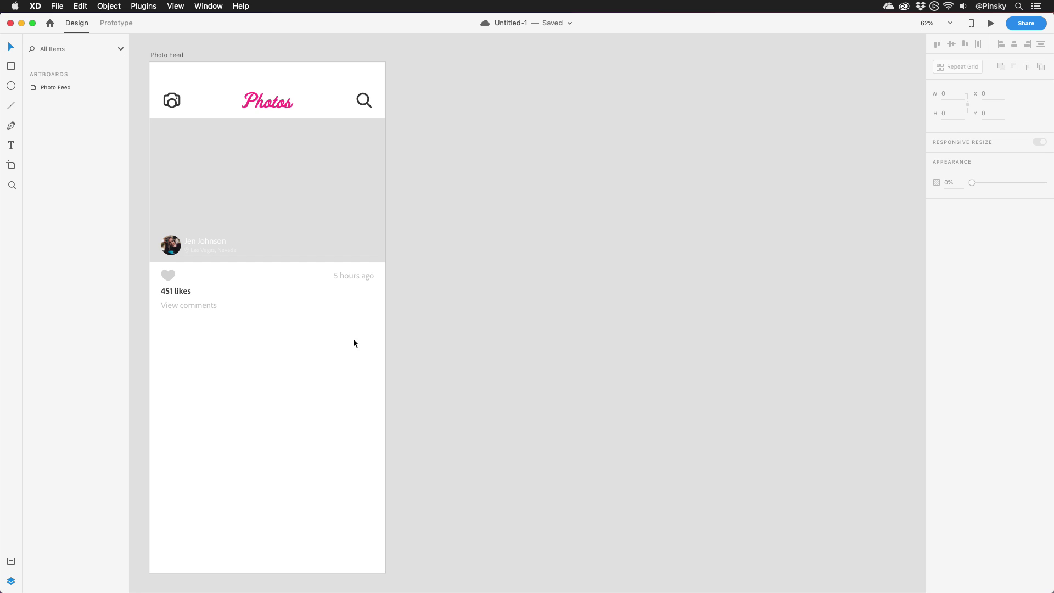
Step: Make the selected photo post a repeat grid and extend it down into several stacked posts
{"action": "left_click_drag", "start_coordinate": [357, 338], "coordinate": [160, 157]}
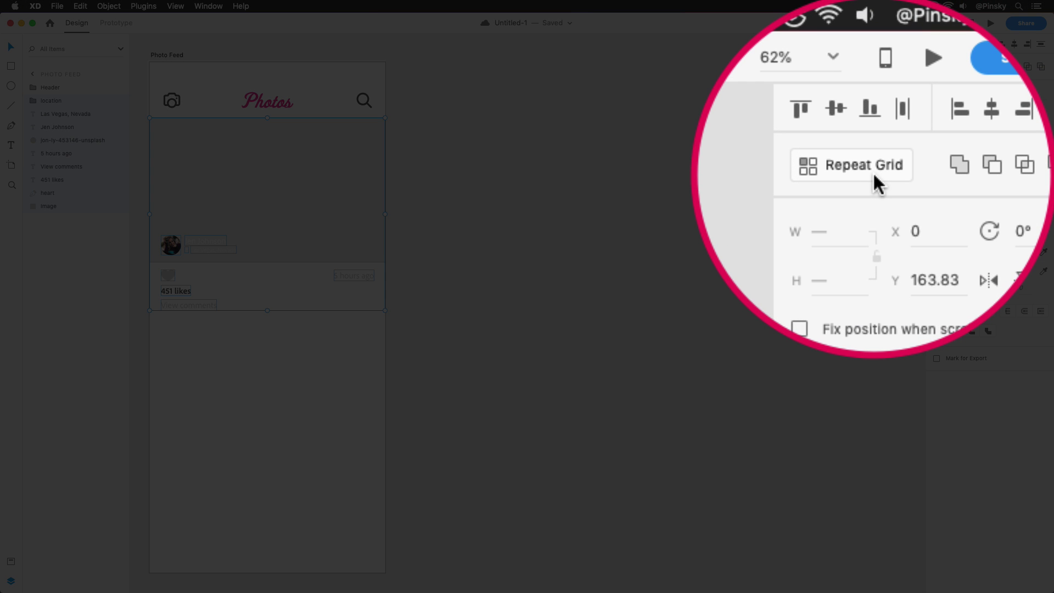
{"action": "left_click", "coordinate": [976, 68]}
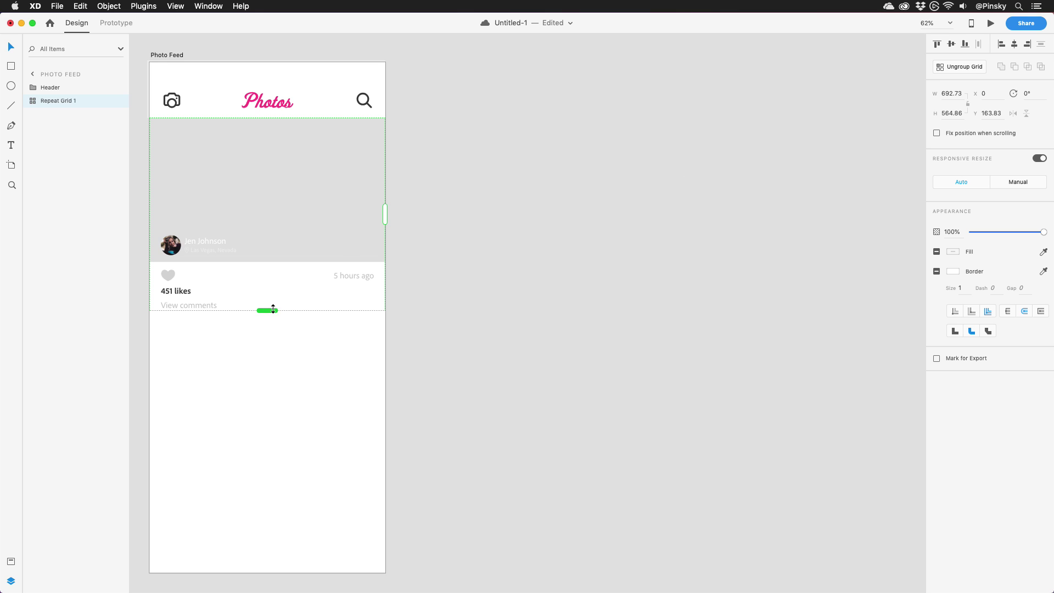
{"action": "mouse_move", "coordinate": [272, 311]}
{"action": "left_mouse_down"}
{"action": "mouse_move", "coordinate": [269, 588]}
{"action": "mouse_move", "coordinate": [273, 579]}
{"action": "left_mouse_up"}
{"action": "scroll", "coordinate": [278, 297], "scroll_direction": "up", "scroll_amount": 4}
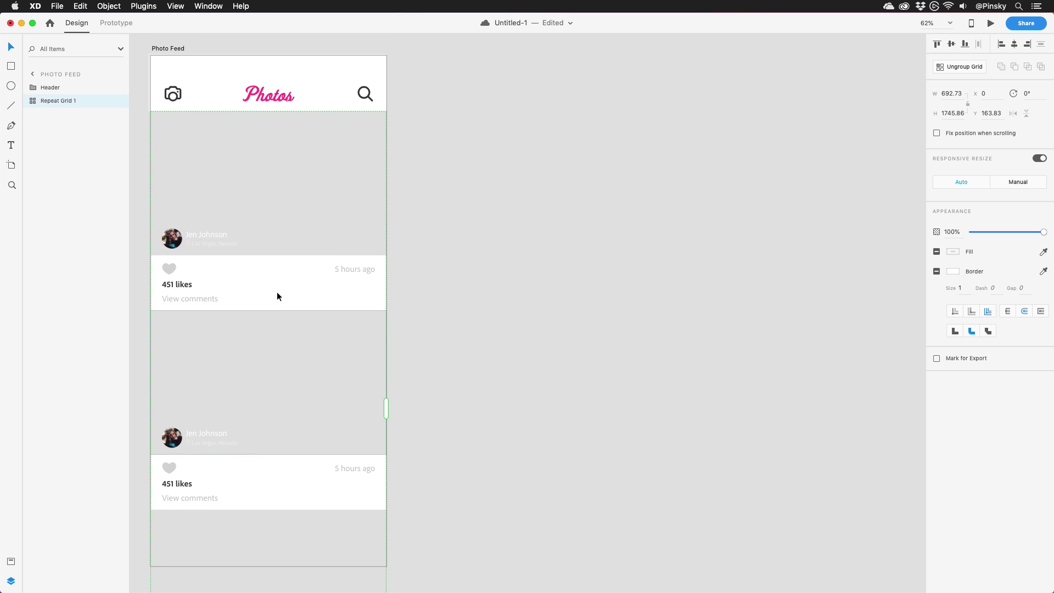
Step: Drop four fashion photos from Finder onto the repeat grid image
{"action": "key", "text": "super+Tab"}
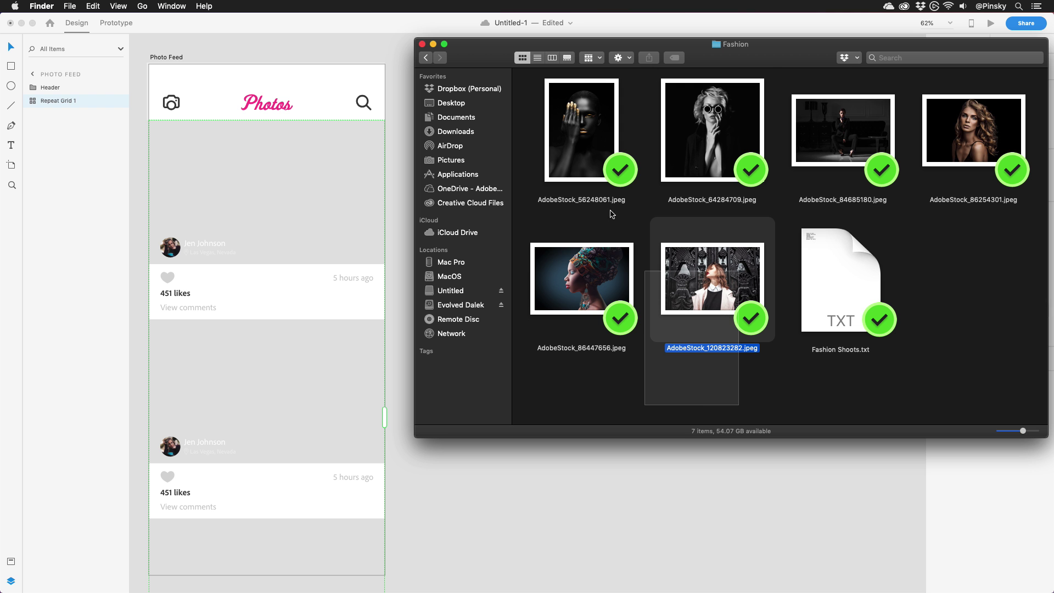
{"action": "mouse_move", "coordinate": [739, 408]}
{"action": "left_mouse_down"}
{"action": "mouse_move", "coordinate": [549, 111]}
{"action": "mouse_move", "coordinate": [284, 213]}
{"action": "left_mouse_up"}
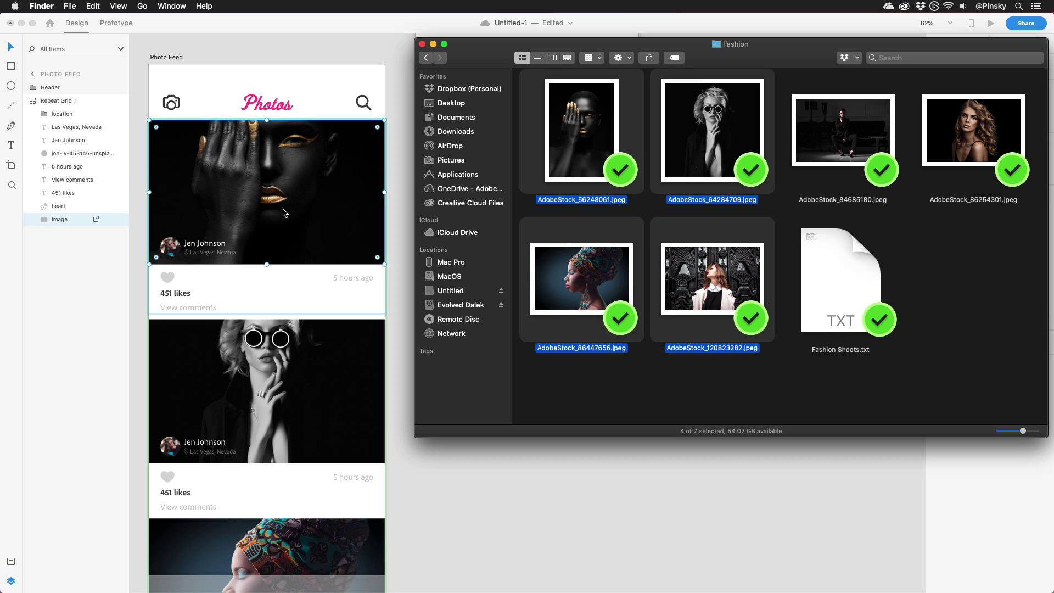
{"action": "left_click", "coordinate": [292, 213]}
Step: Shift the first photo down inside its frame
{"action": "double_click", "coordinate": [328, 197]}
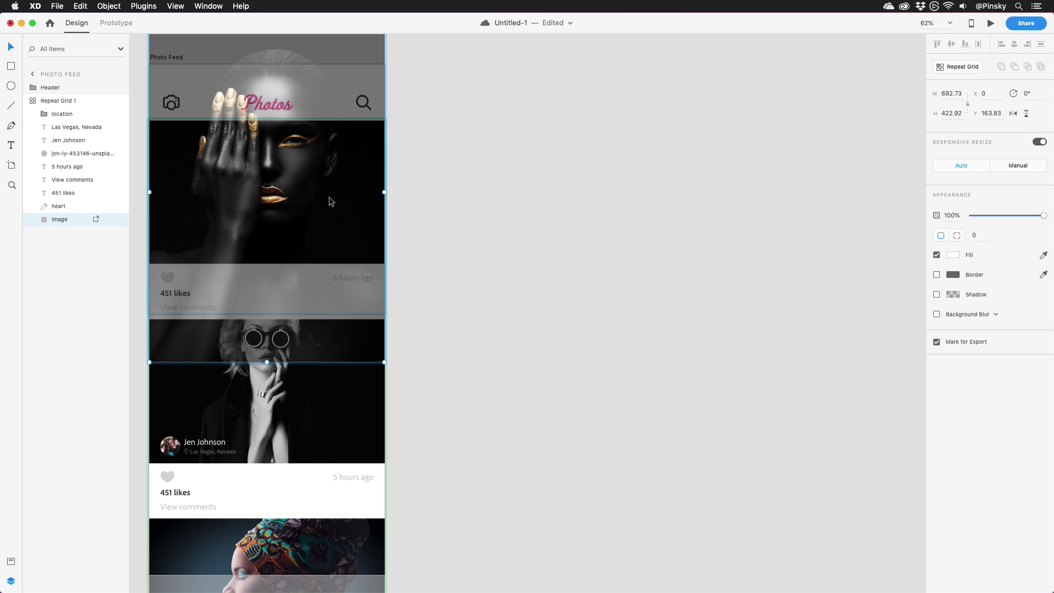
{"action": "left_click_drag", "start_coordinate": [325, 189], "coordinate": [326, 207]}
{"action": "left_click", "coordinate": [426, 204]}
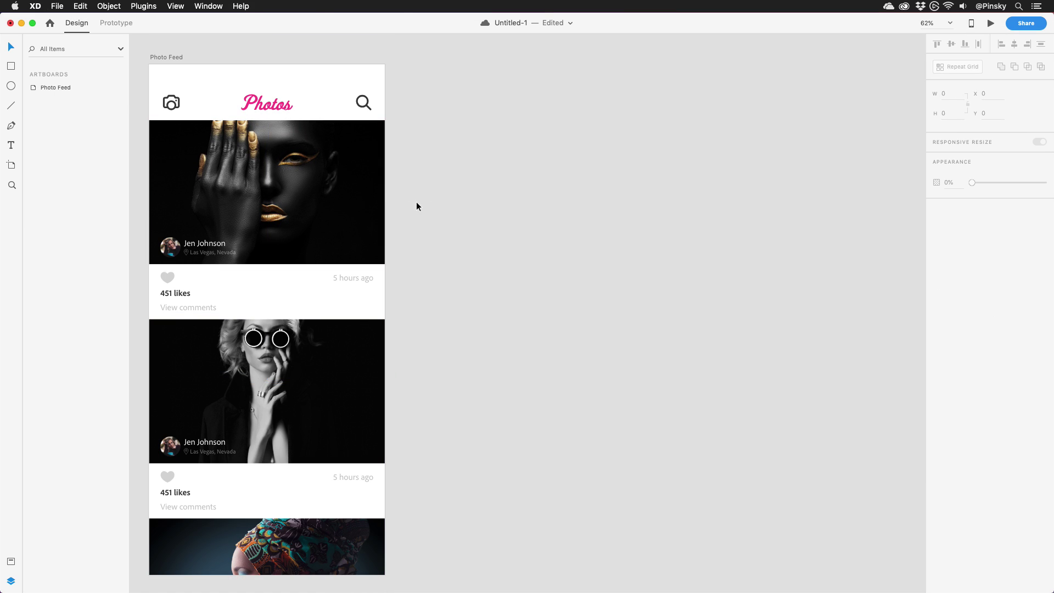
Step: Draw a borderless #F21A8E rectangle over the top photo and place a Nucleo shutter icon on it
{"action": "left_click", "coordinate": [326, 208]}
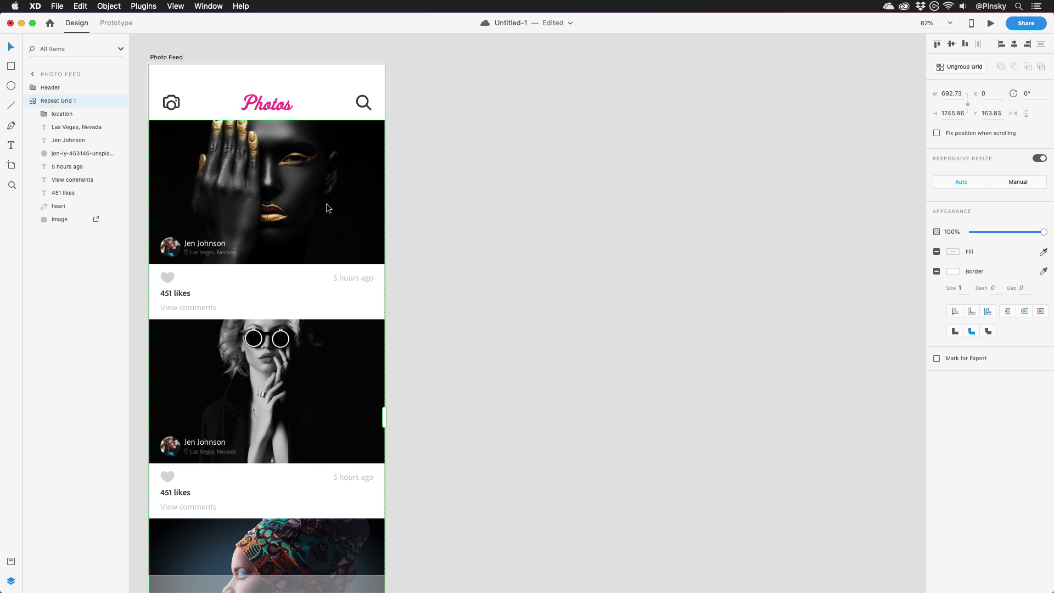
{"action": "key", "text": "r"}
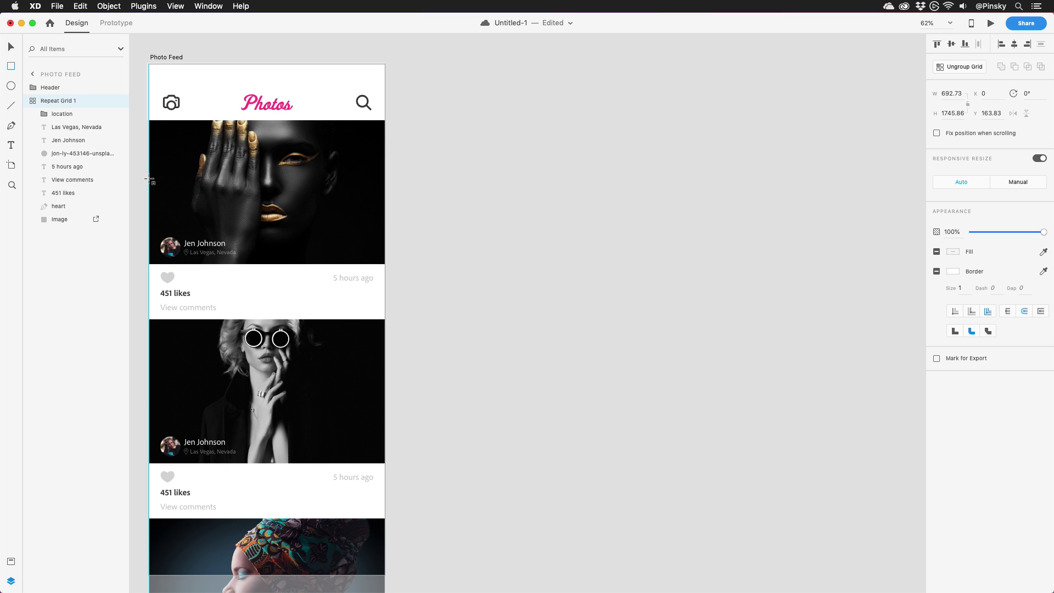
{"action": "left_click_drag", "start_coordinate": [149, 179], "coordinate": [385, 121]}
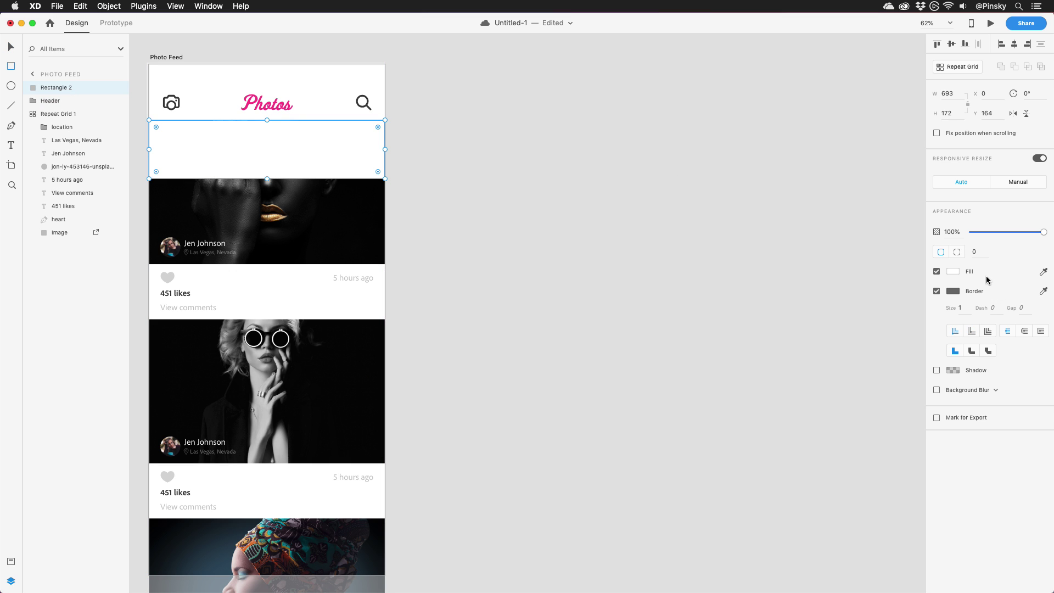
{"action": "left_click", "coordinate": [954, 272]}
{"action": "left_click", "coordinate": [918, 226]}
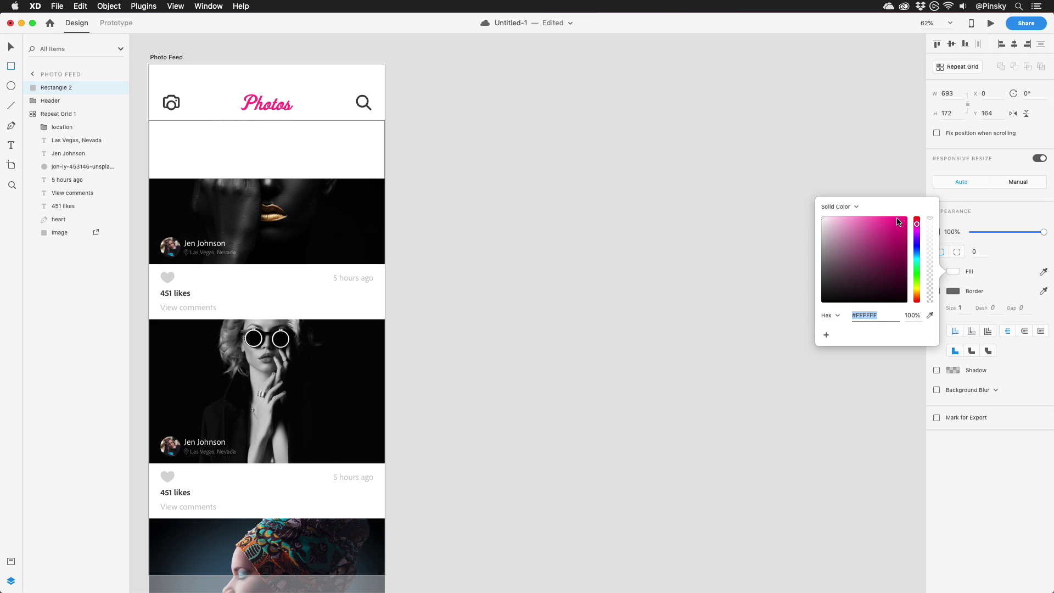
{"action": "left_click", "coordinate": [898, 221]}
{"action": "left_click", "coordinate": [961, 423]}
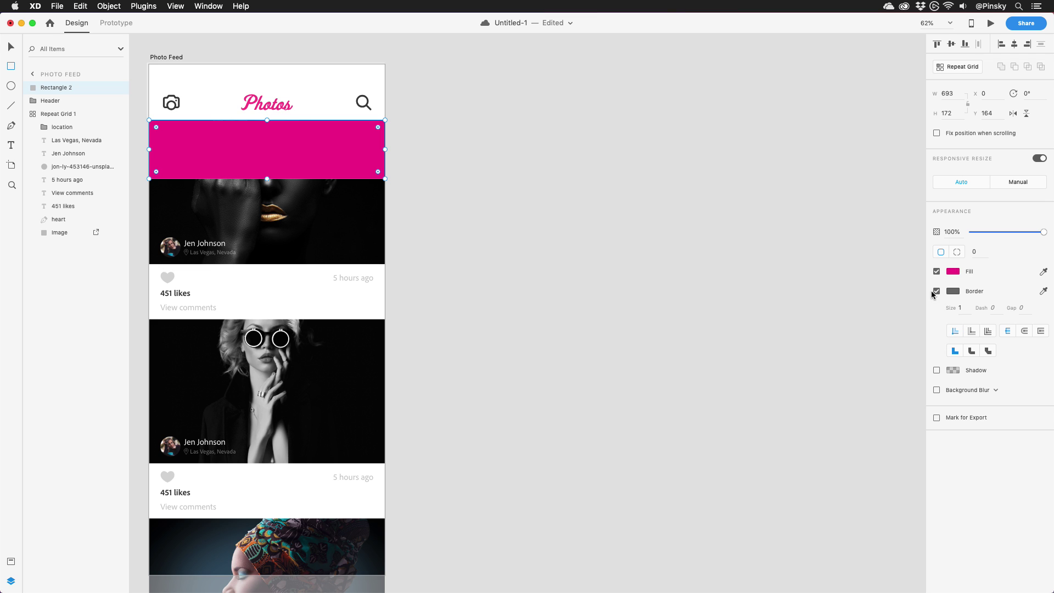
{"action": "left_click", "coordinate": [936, 293]}
{"action": "key", "text": "super+Tab"}
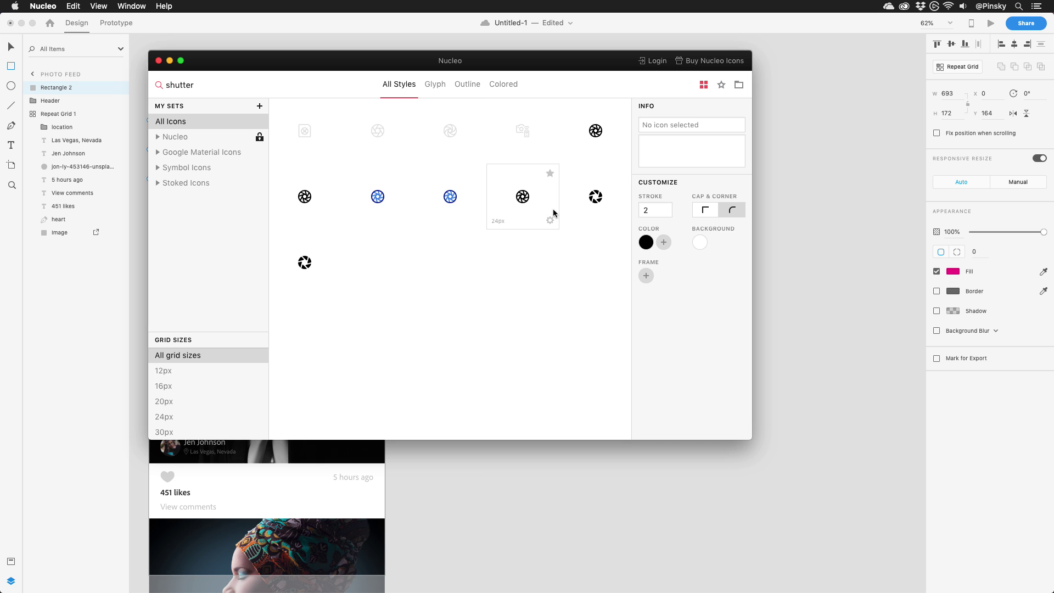
{"action": "mouse_move", "coordinate": [582, 207]}
{"action": "left_mouse_down"}
{"action": "mouse_move", "coordinate": [417, 214]}
{"action": "mouse_move", "coordinate": [429, 223]}
{"action": "mouse_move", "coordinate": [267, 156]}
{"action": "mouse_move", "coordinate": [276, 154]}
{"action": "left_mouse_up"}
Step: Make the shutter white and move it and the banner behind the feed grid
{"action": "left_click", "coordinate": [953, 251]}
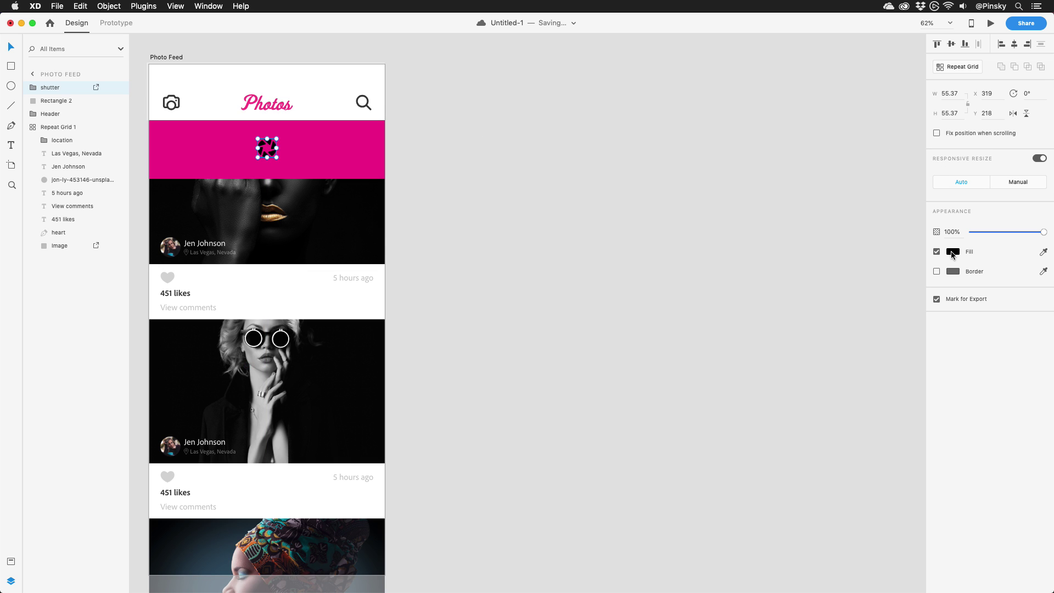
{"action": "left_click_drag", "start_coordinate": [832, 206], "coordinate": [810, 176]}
{"action": "left_click", "coordinate": [438, 179]}
{"action": "left_click", "coordinate": [271, 155]}
{"action": "left_click", "coordinate": [298, 158], "text": "shift"}
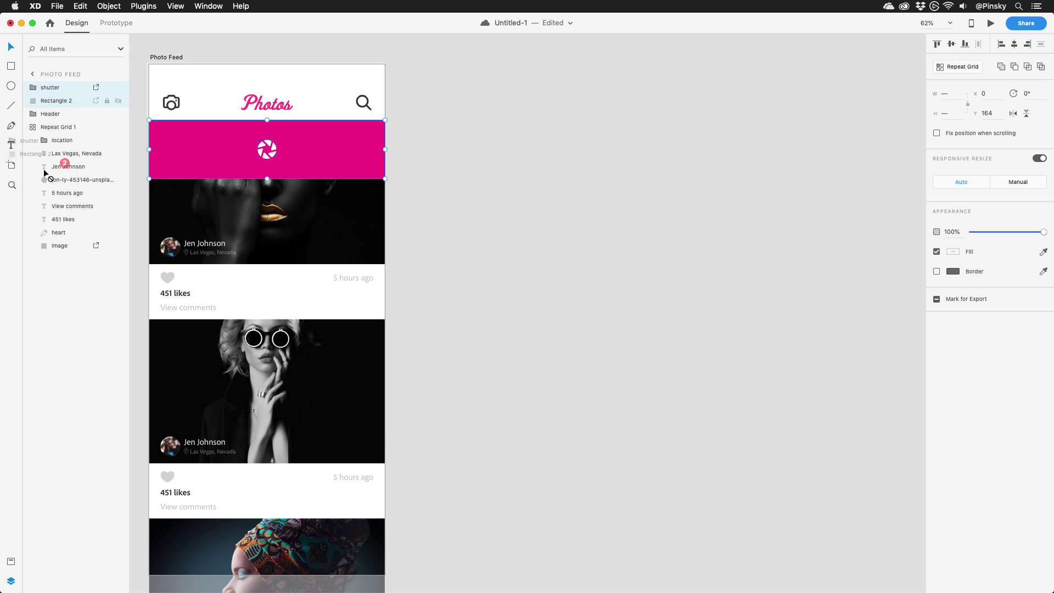
{"action": "left_click_drag", "start_coordinate": [79, 108], "coordinate": [33, 263]}
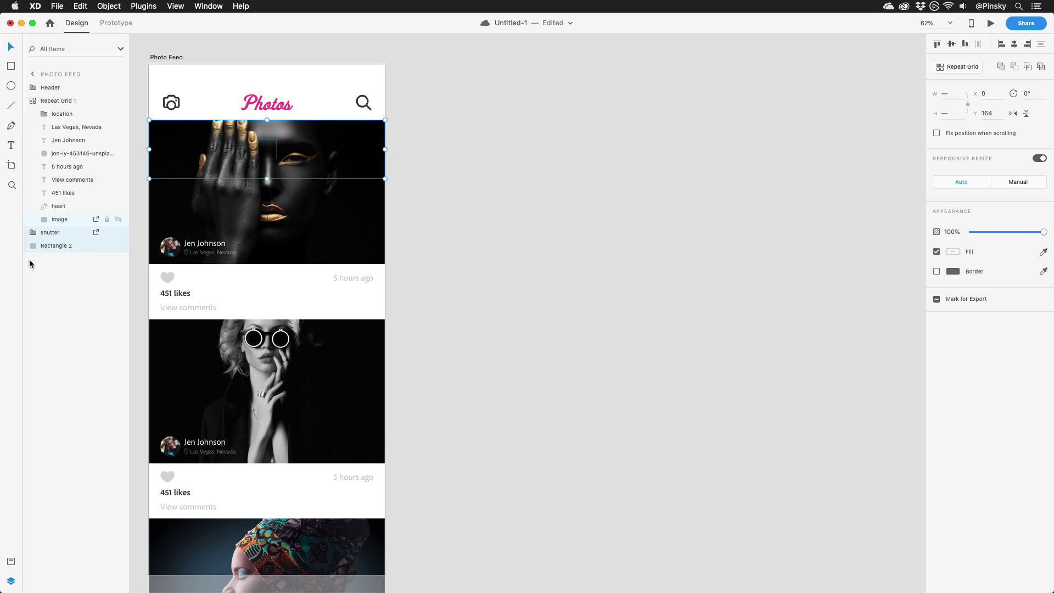
Step: With the grid hidden, raise the shutter to the banner's top edge and tilt it about 30°
{"action": "left_click", "coordinate": [118, 101]}
{"action": "left_click_drag", "start_coordinate": [267, 150], "coordinate": [273, 131]}
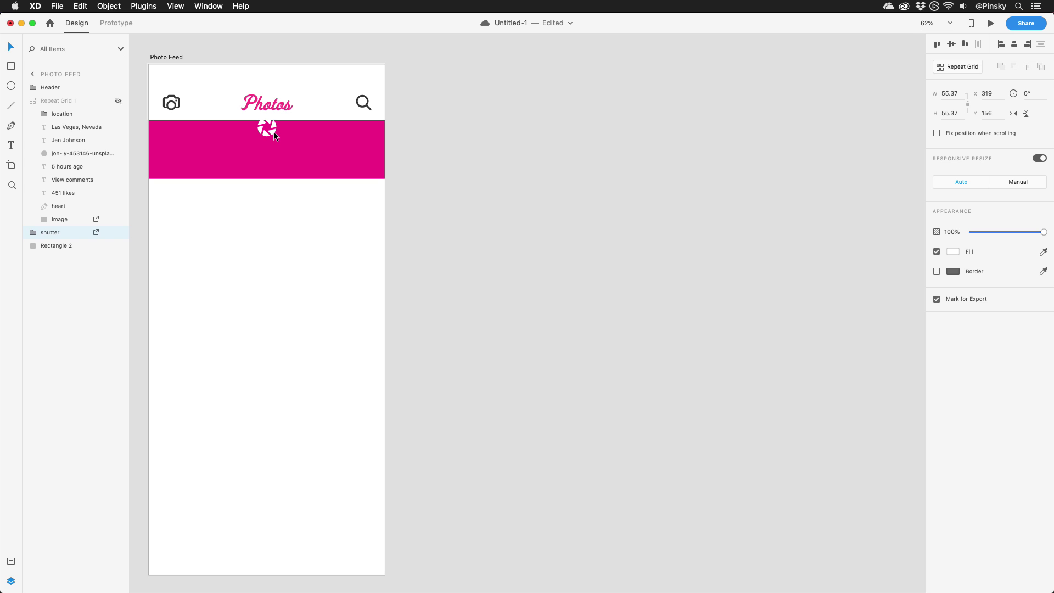
{"action": "left_click_drag", "start_coordinate": [278, 140], "coordinate": [288, 141]}
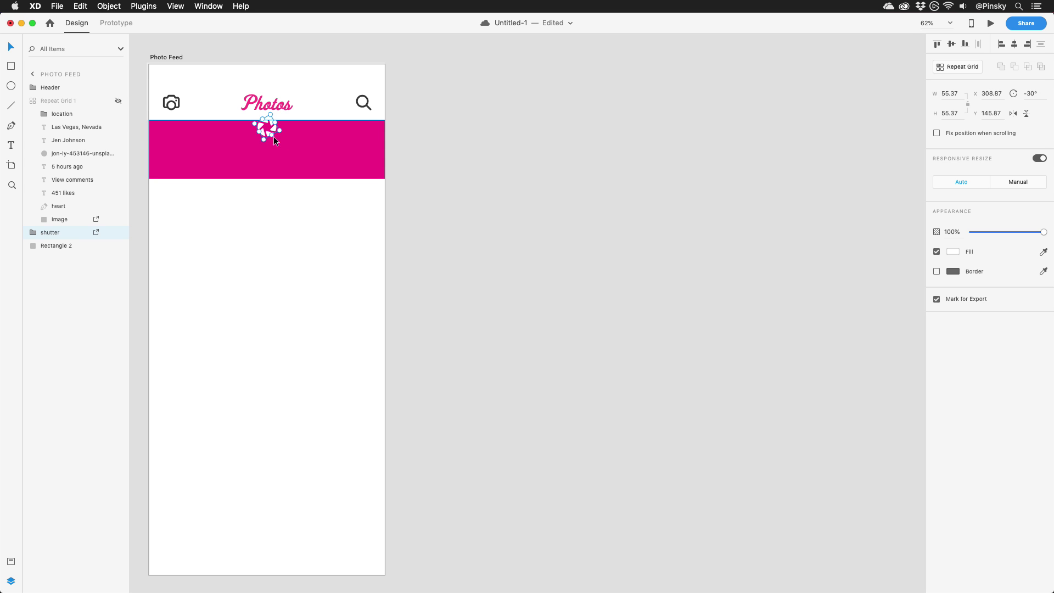
{"action": "left_click", "coordinate": [119, 102]}
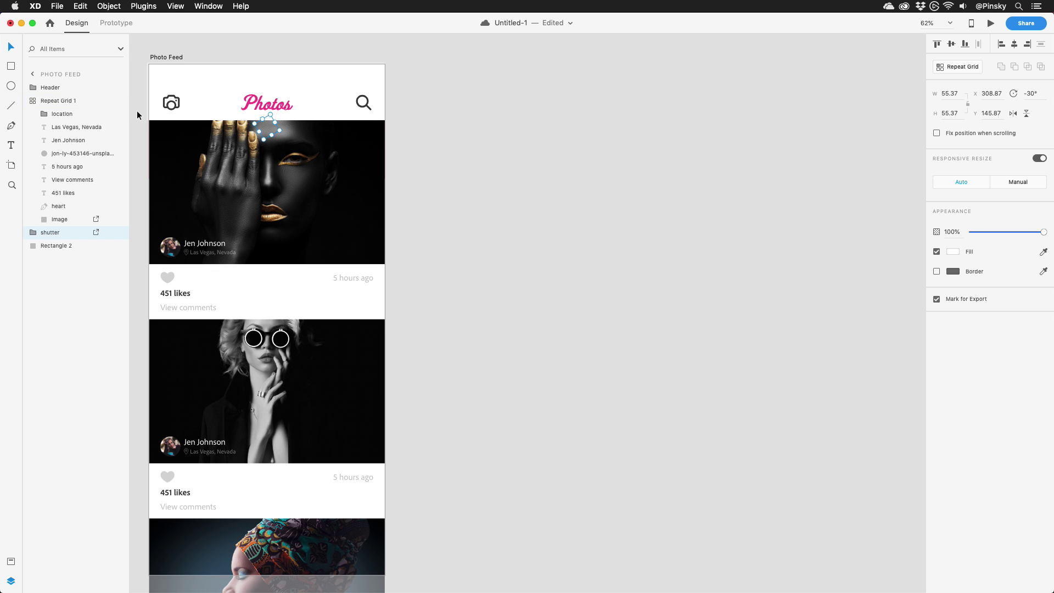
Step: Duplicate the artboard as Photo Feed – 1 and lower its feed to reveal the banner
{"action": "left_click", "coordinate": [137, 111]}
{"action": "mouse_move", "coordinate": [167, 56]}
{"action": "left_mouse_down"}
{"action": "mouse_move", "coordinate": [480, 68]}
{"action": "mouse_move", "coordinate": [436, 64]}
{"action": "left_mouse_up"}
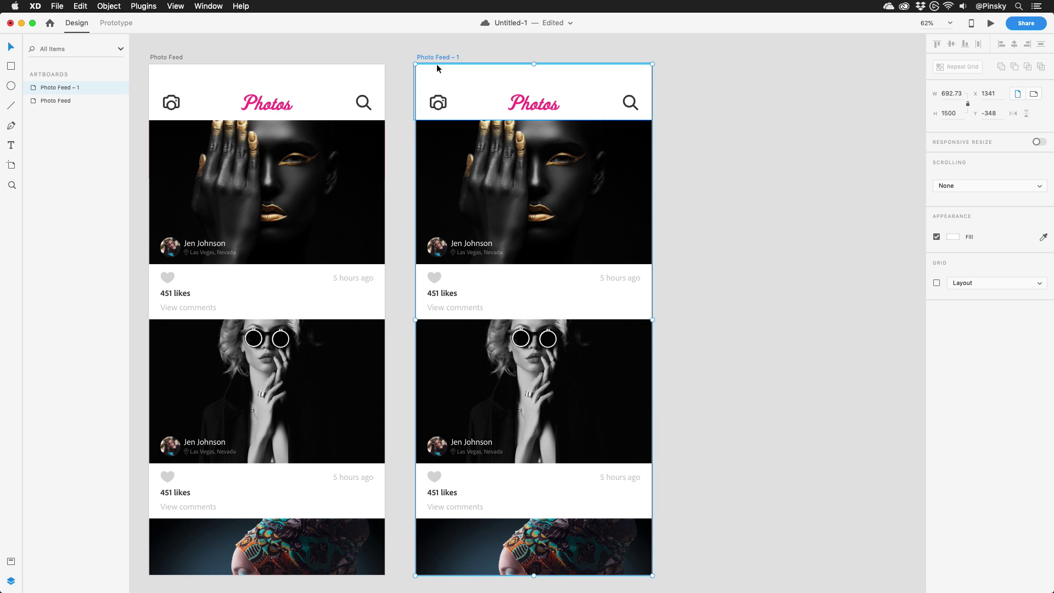
{"action": "left_click_drag", "start_coordinate": [540, 161], "coordinate": [536, 207]}
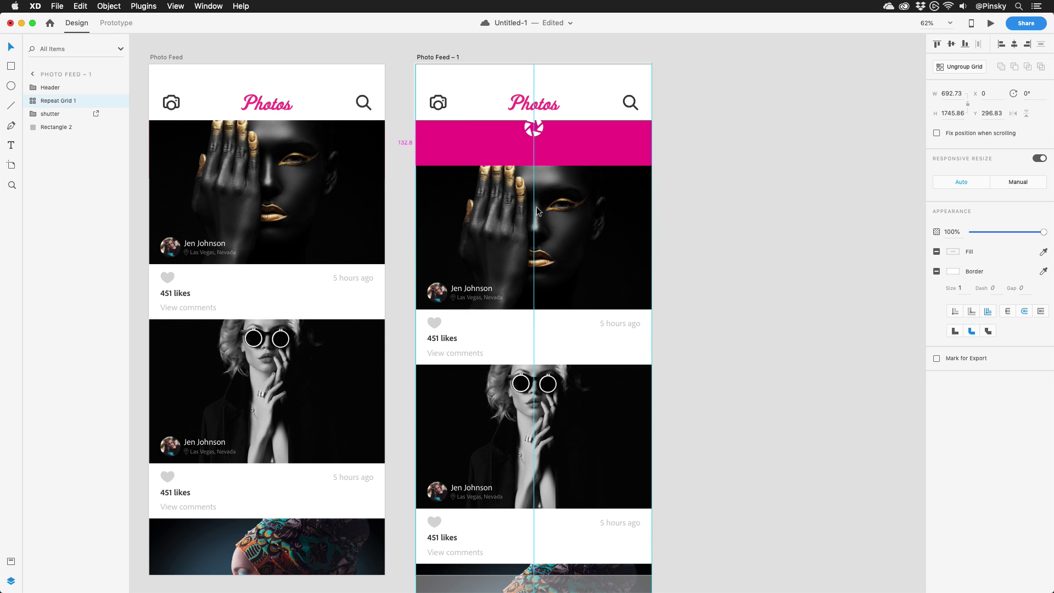
Step: Centre the shutter upright at 0° and duplicate the artboard as Photo Feed – 2
{"action": "left_click", "coordinate": [541, 130]}
{"action": "left_click_drag", "start_coordinate": [542, 132], "coordinate": [541, 144]}
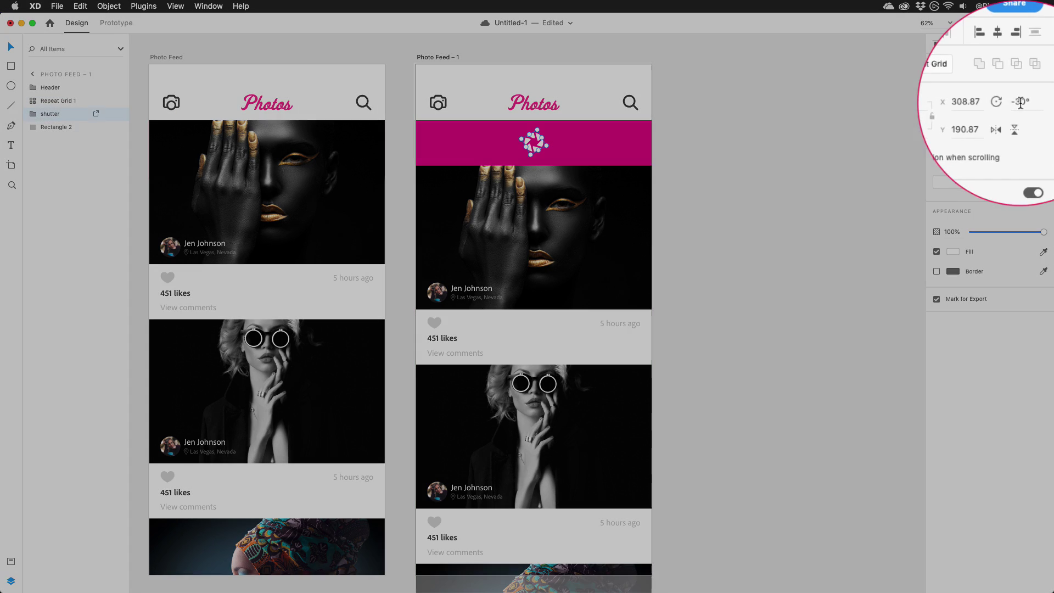
{"action": "left_click", "coordinate": [1029, 94]}
{"action": "type", "text": "0"}
{"action": "key", "text": "Return"}
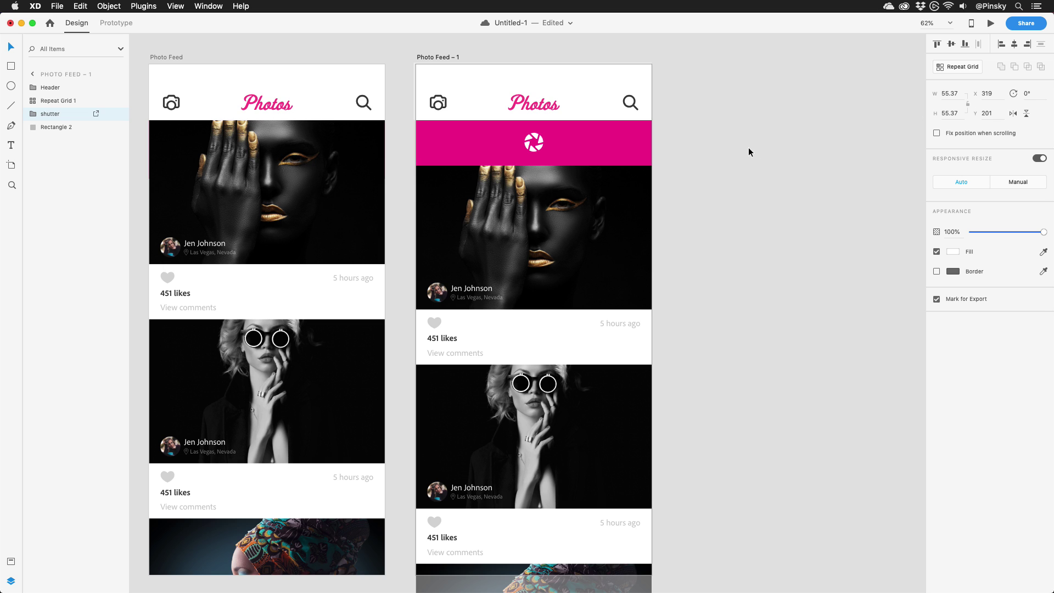
{"action": "left_click_drag", "start_coordinate": [444, 59], "coordinate": [709, 66]}
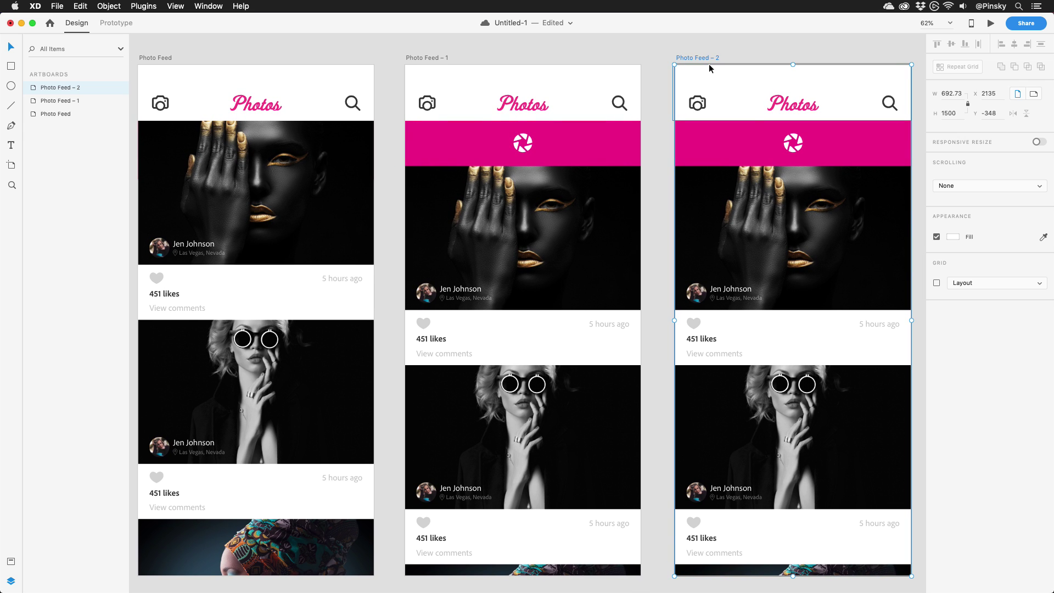
Step: Set the Photo Feed – 2 shutter's rotation to 36°
{"action": "left_click", "coordinate": [800, 151]}
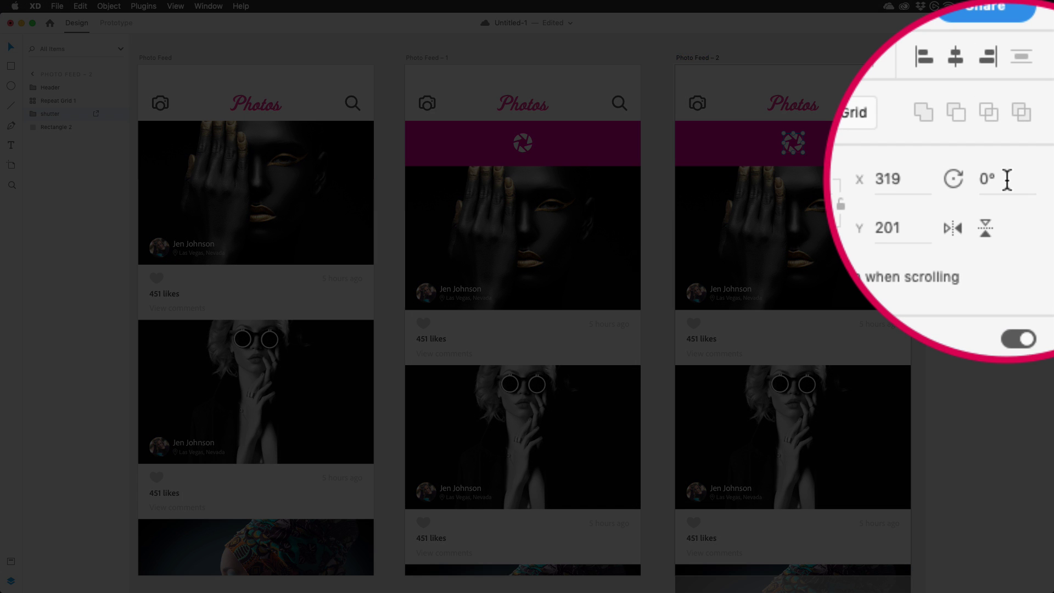
{"action": "left_click", "coordinate": [1027, 93]}
{"action": "type", "text": "36"}
{"action": "left_click", "coordinate": [653, 279]}
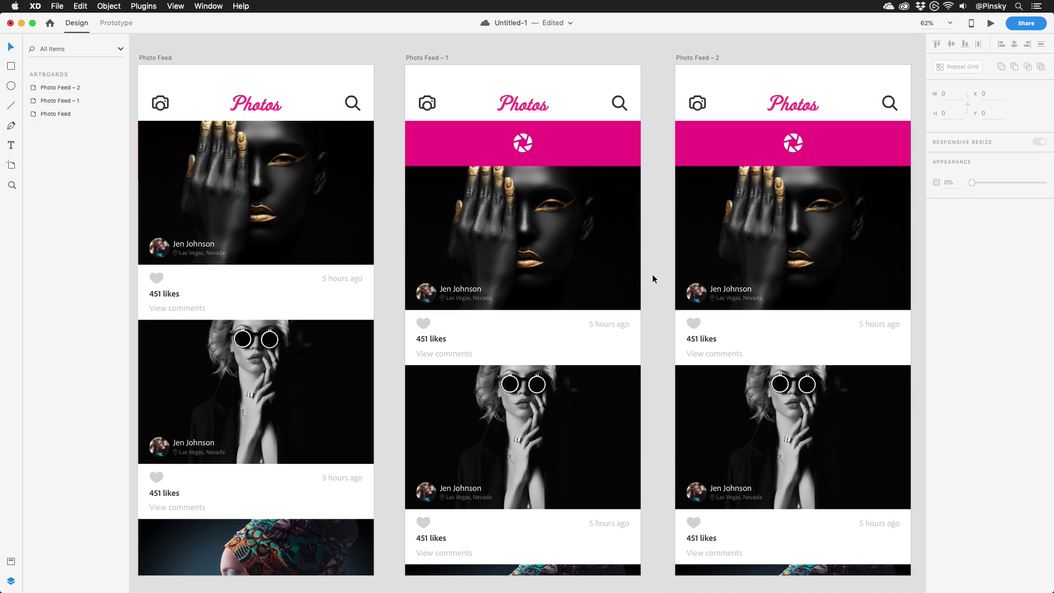
Step: In Prototype mode, wire Repeat Grid 1 to Photo Feed – 1 with a Drag trigger
{"action": "left_click", "coordinate": [117, 22]}
{"action": "left_click", "coordinate": [249, 168]}
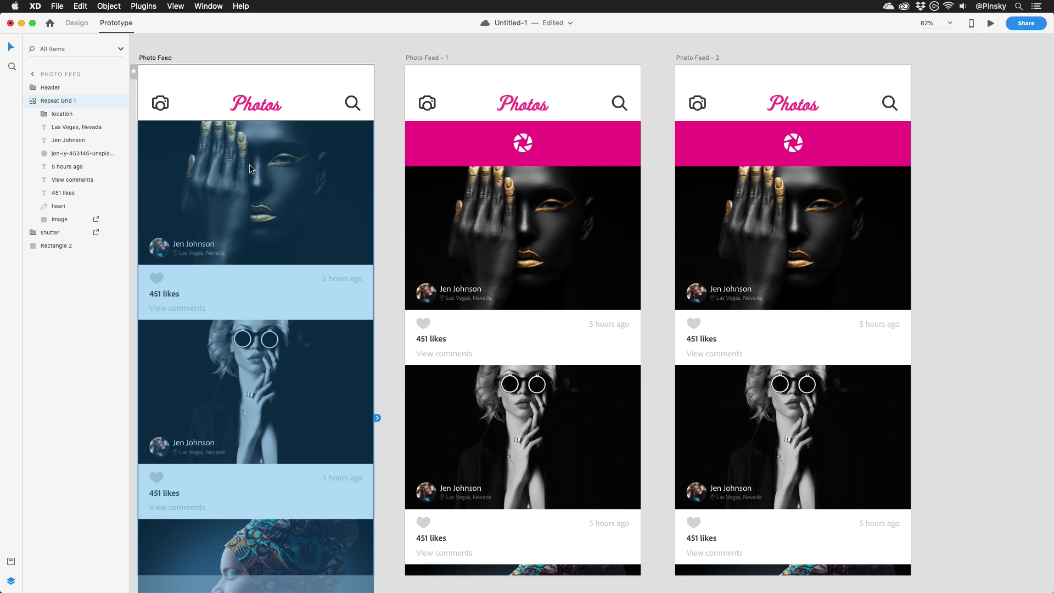
{"action": "left_click_drag", "start_coordinate": [376, 419], "coordinate": [450, 278]}
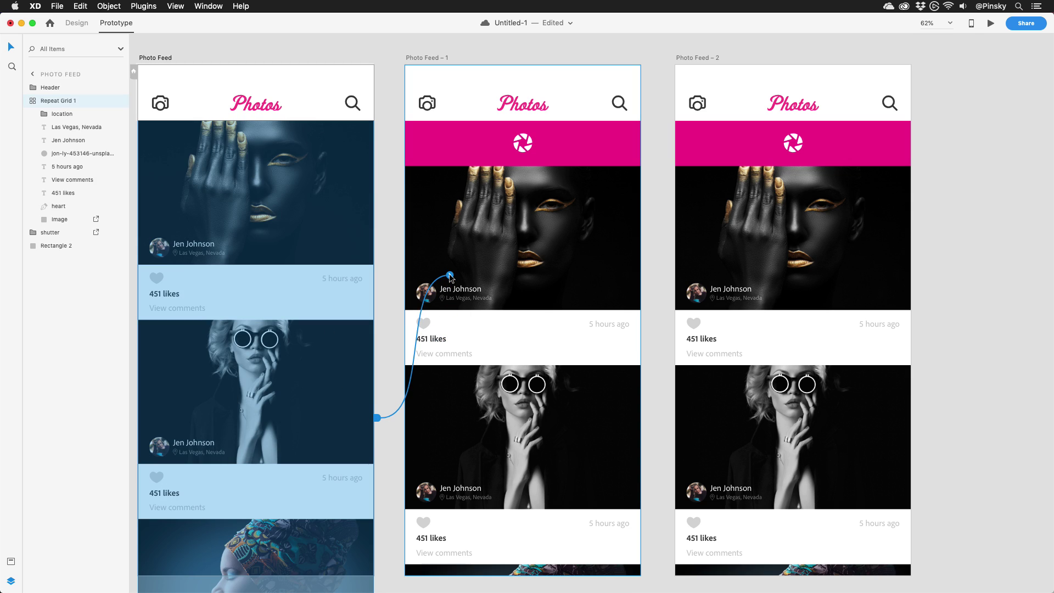
{"action": "left_click", "coordinate": [383, 132]}
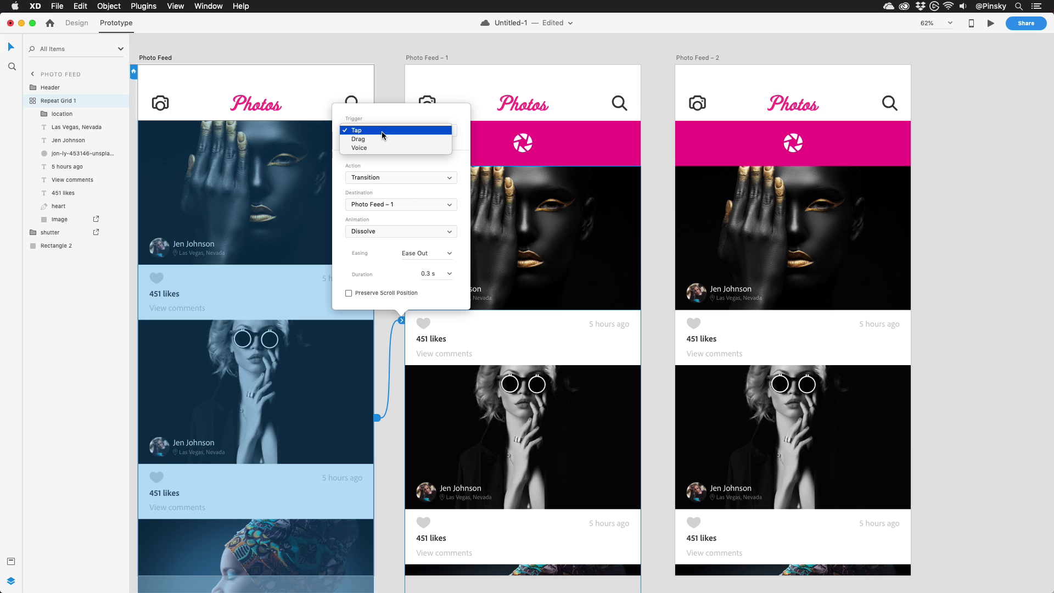
{"action": "left_click", "coordinate": [381, 139]}
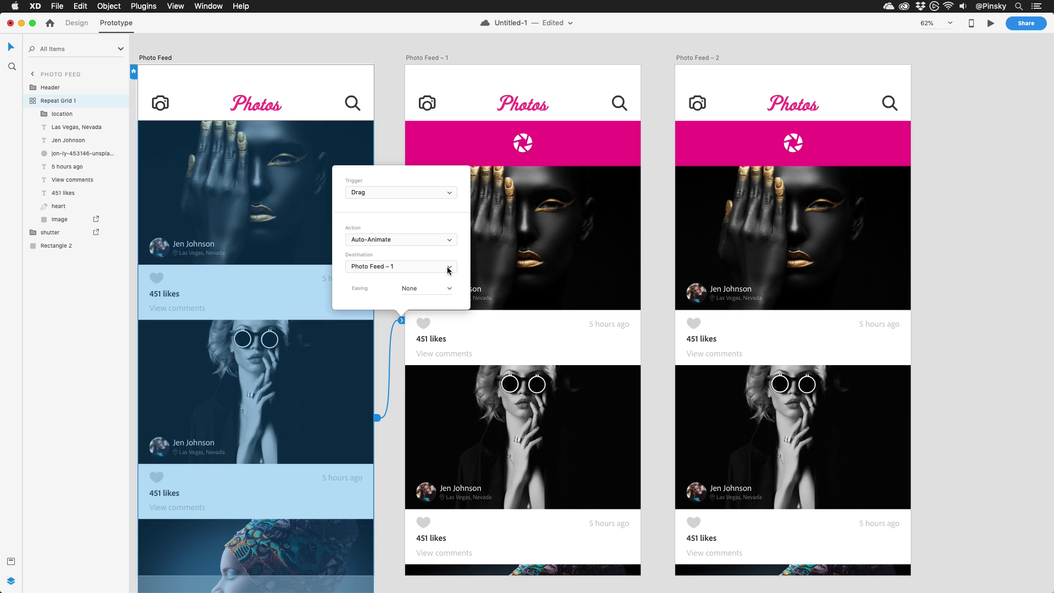
{"action": "left_click", "coordinate": [501, 193]}
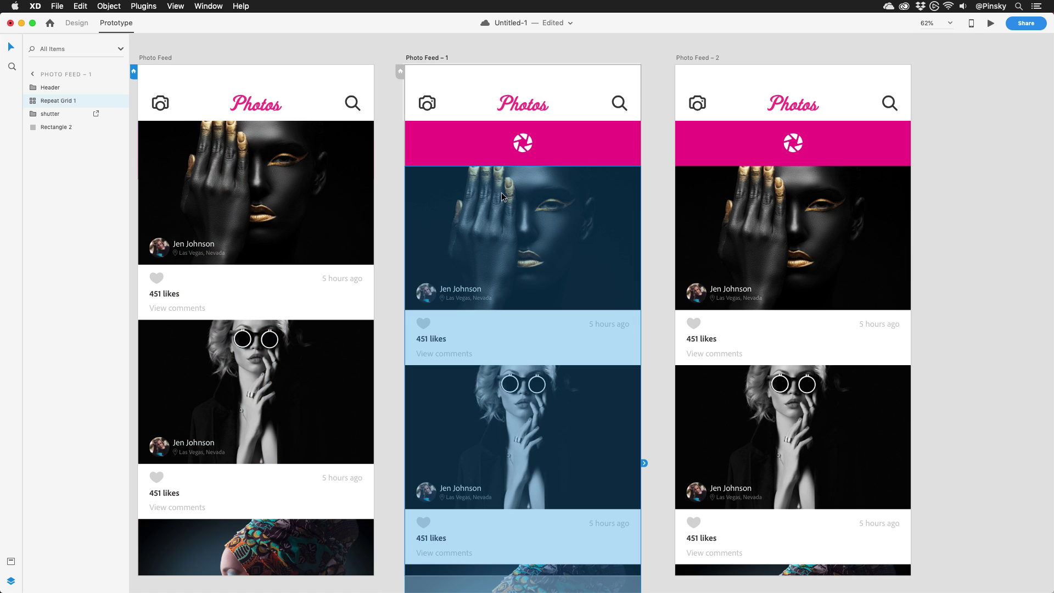
Step: Wire Photo Feed – 1 to Photo Feed – 2 on a Time trigger with 0 s delay
{"action": "left_click", "coordinate": [425, 58]}
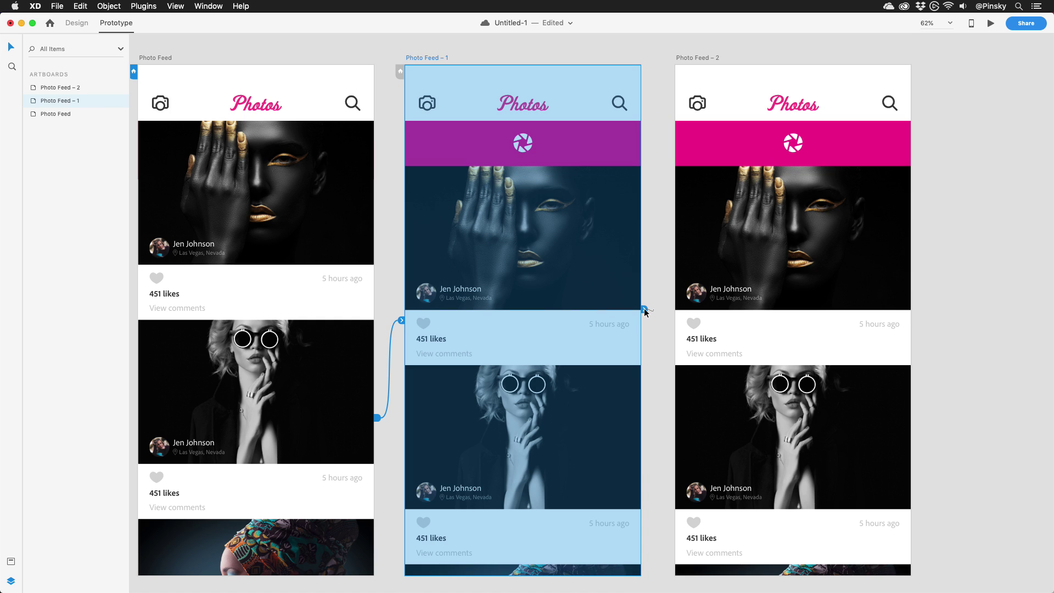
{"action": "left_click_drag", "start_coordinate": [644, 309], "coordinate": [721, 254]}
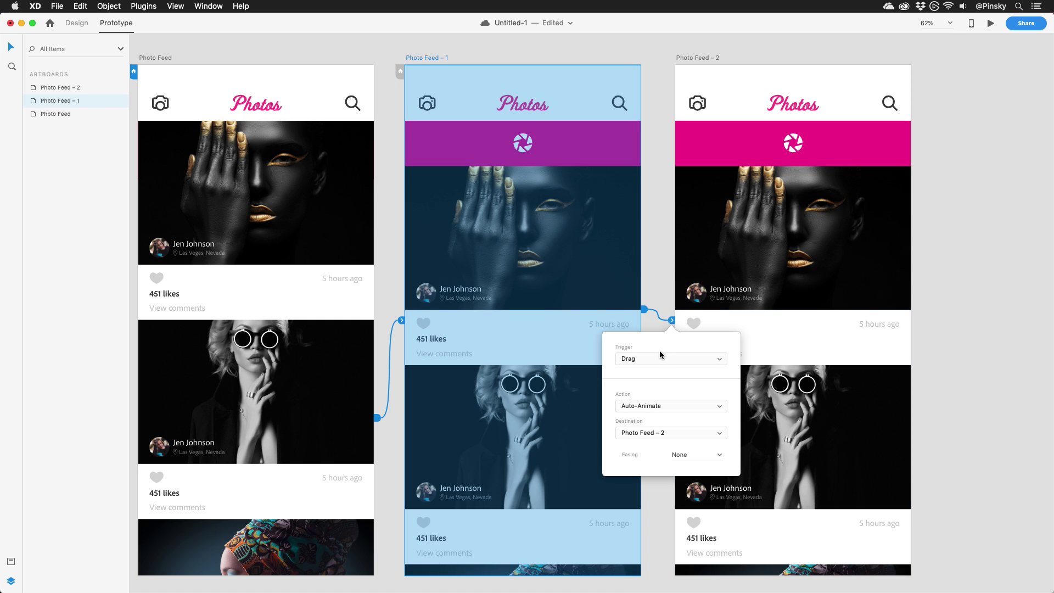
{"action": "left_click", "coordinate": [661, 358]}
{"action": "left_click", "coordinate": [646, 368]}
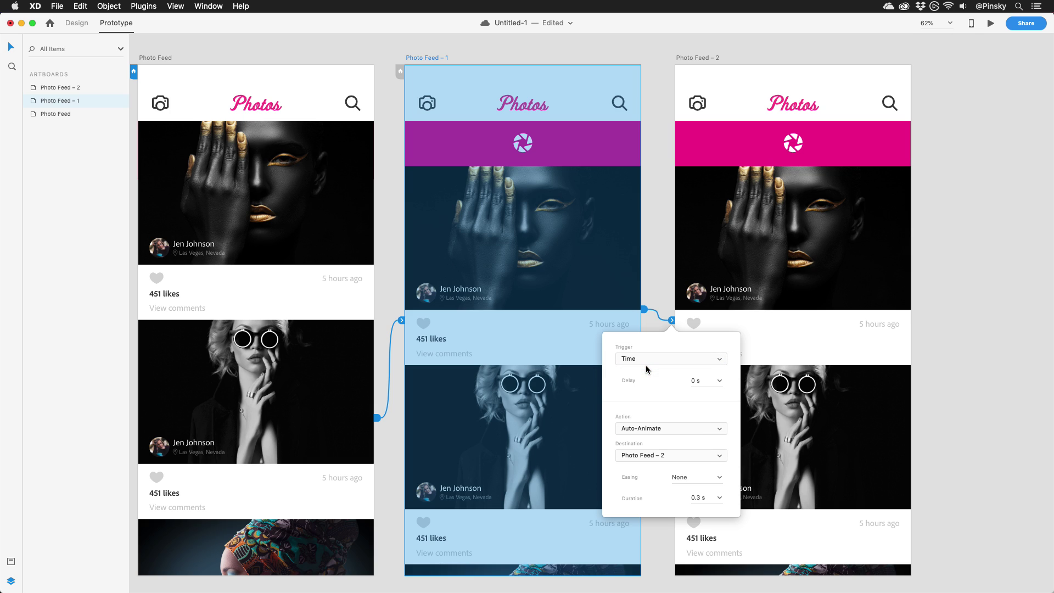
{"action": "left_click", "coordinate": [684, 381]}
Step: Give that transition Auto-Animate with Ease In-Out easing over 2 seconds
{"action": "left_click", "coordinate": [697, 430]}
{"action": "left_click", "coordinate": [683, 429]}
{"action": "left_click", "coordinate": [719, 478]}
{"action": "left_click", "coordinate": [700, 520]}
{"action": "left_click", "coordinate": [683, 499]}
{"action": "left_click", "coordinate": [697, 58]}
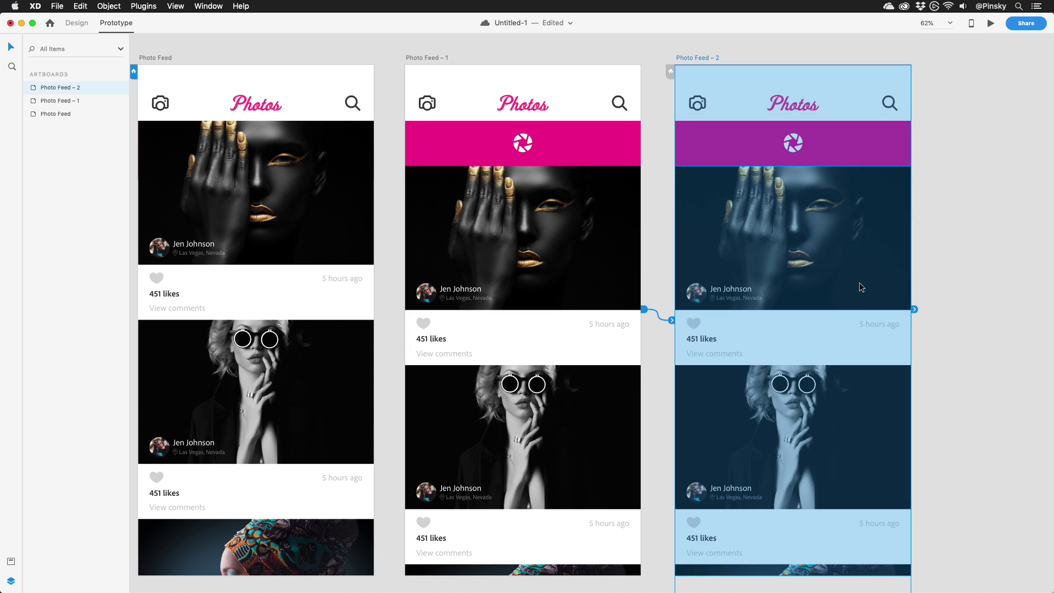
Step: Wire Photo Feed – 2 back to Photo Feed with Snap easing over 0.4 s
{"action": "left_click_drag", "start_coordinate": [913, 309], "coordinate": [315, 247]}
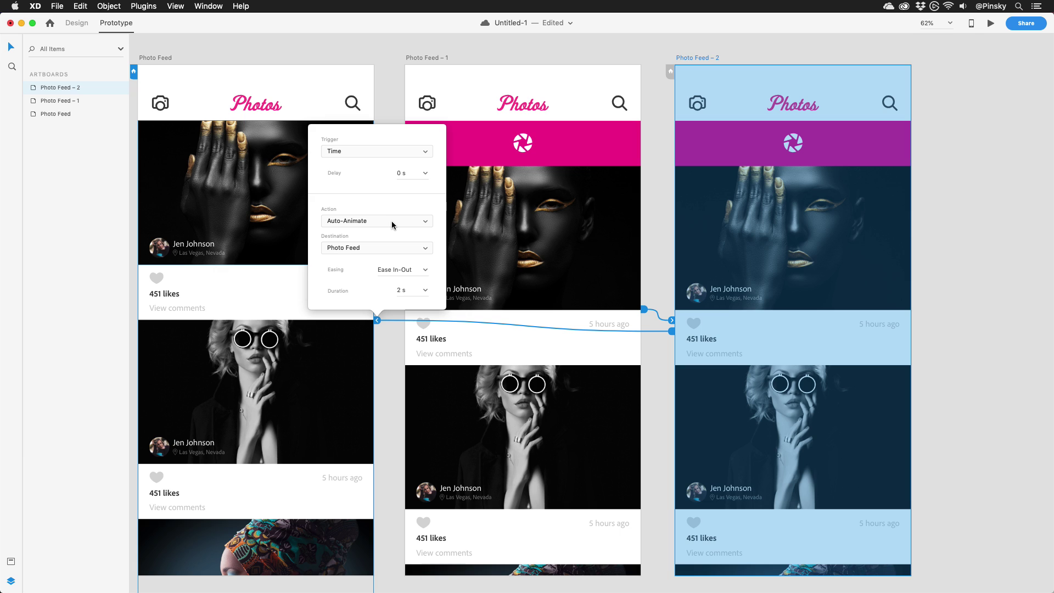
{"action": "left_click", "coordinate": [424, 270]}
{"action": "left_click", "coordinate": [394, 321]}
{"action": "left_click", "coordinate": [425, 291]}
{"action": "left_click", "coordinate": [414, 314]}
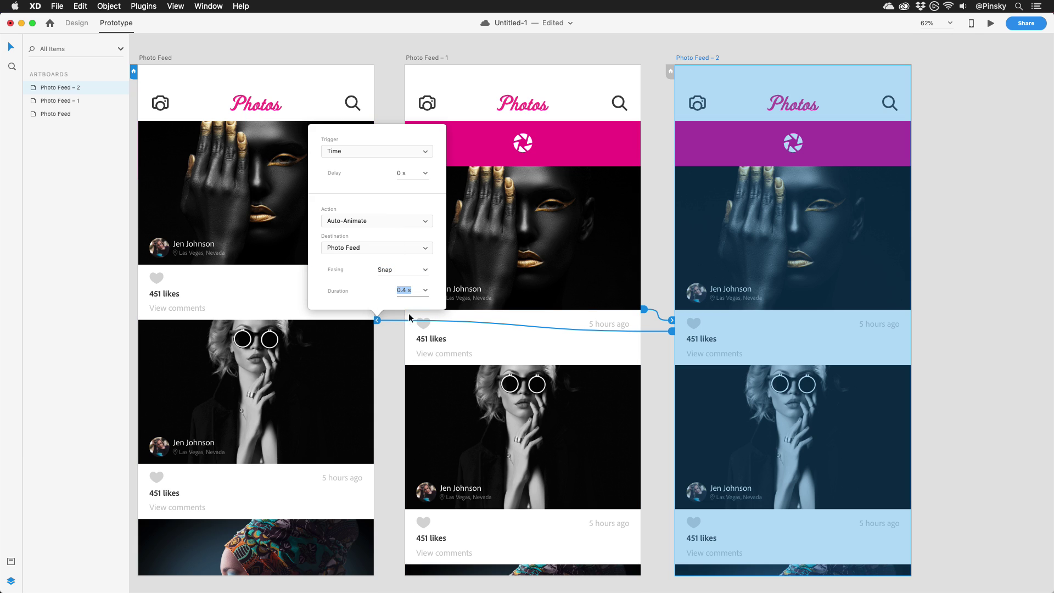
Step: Preview the prototype and pull the feed down to trigger the refresh
{"action": "left_click", "coordinate": [203, 215]}
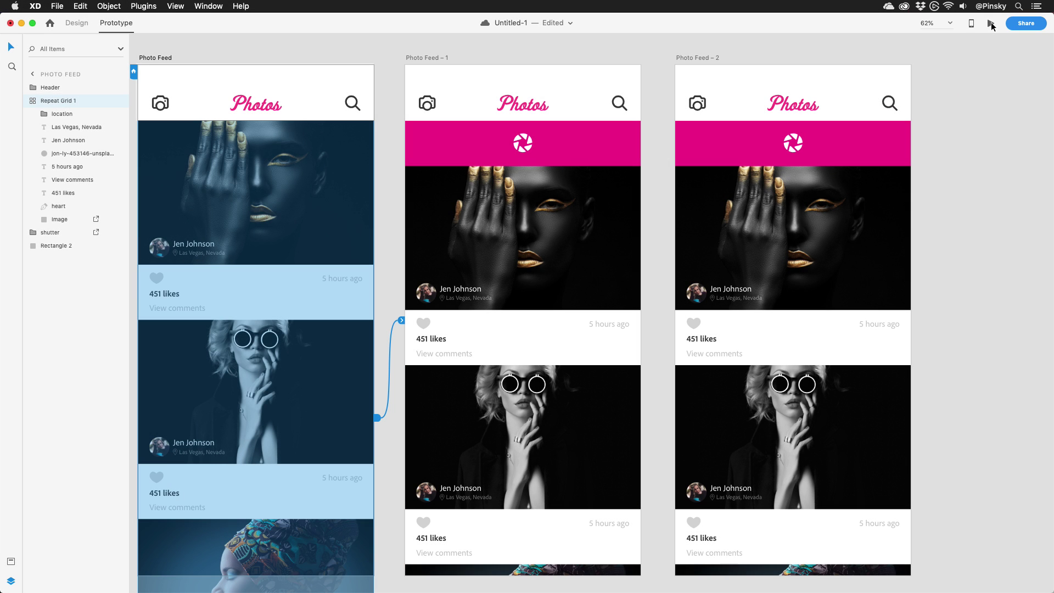
{"action": "left_click", "coordinate": [991, 24]}
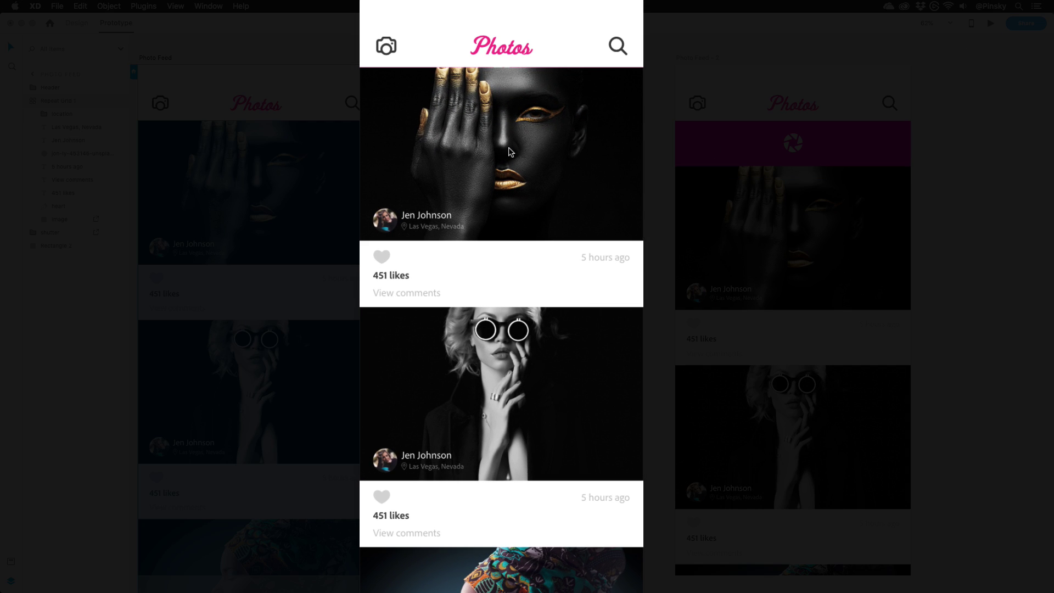
{"action": "left_click_drag", "start_coordinate": [507, 151], "coordinate": [505, 217]}
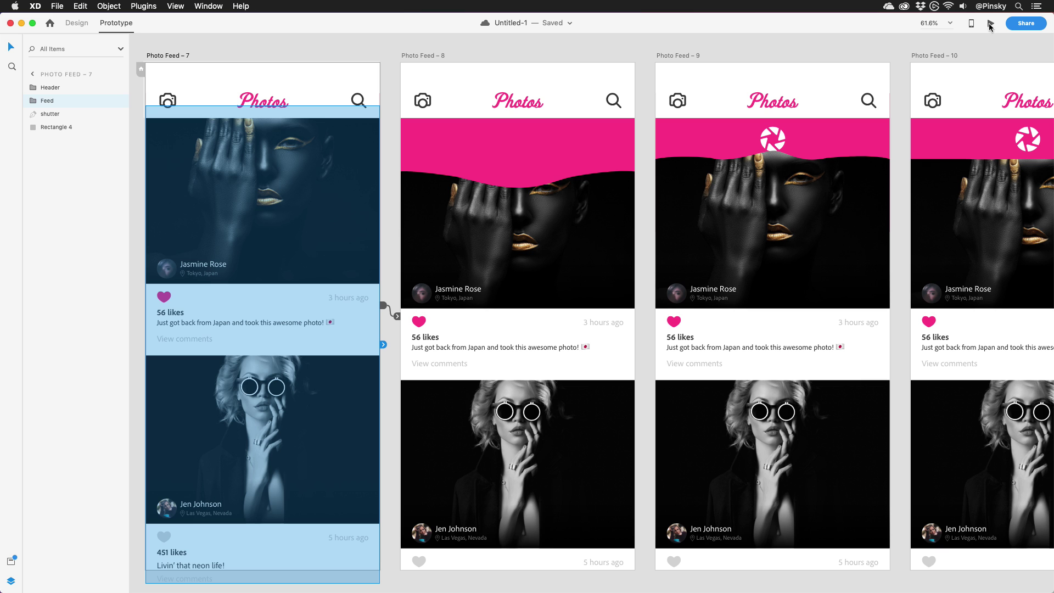
Step: Launch Desktop Preview of the refined wavy-banner feed prototype
{"action": "left_click", "coordinate": [990, 26]}
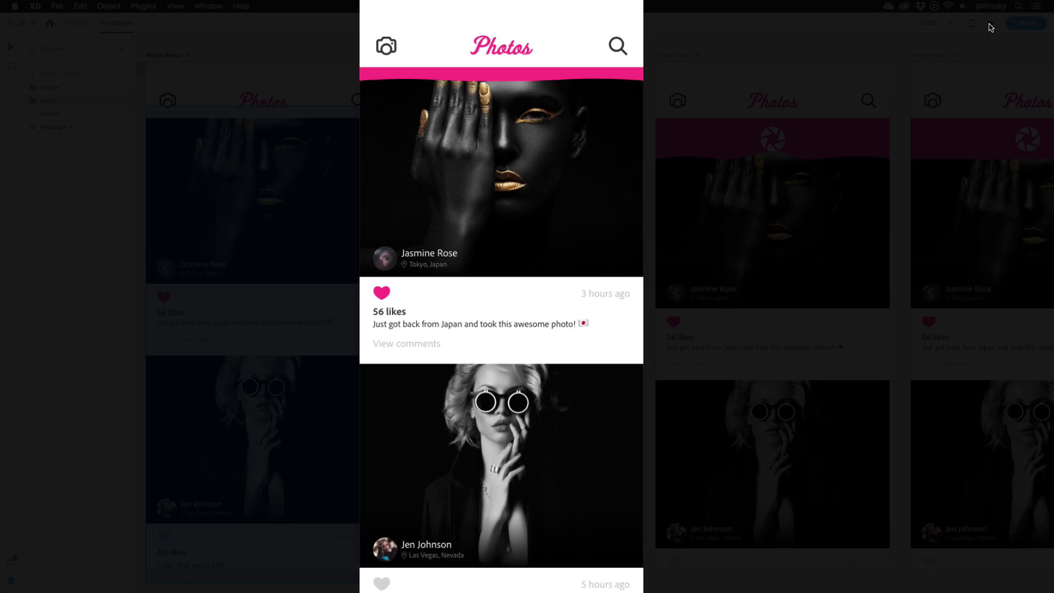